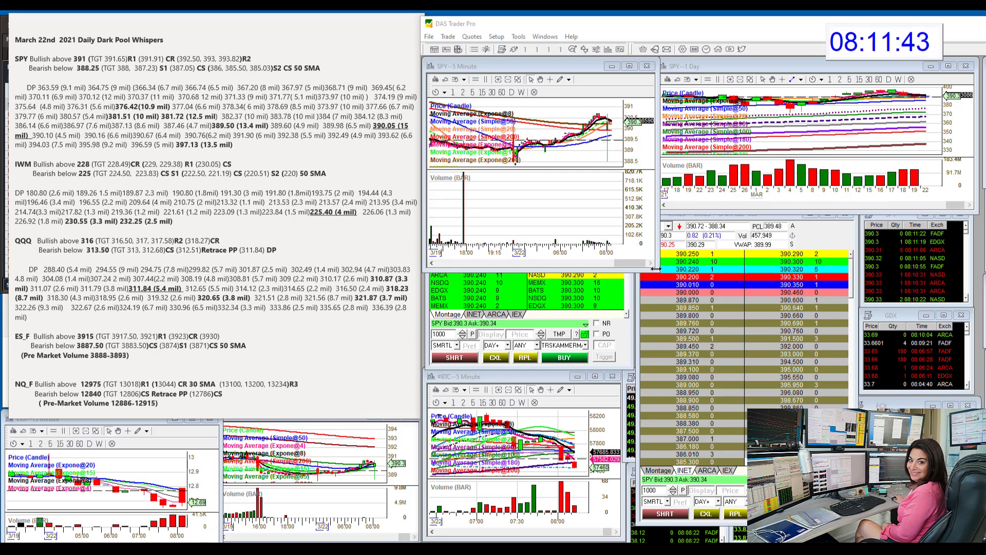
Shrink the SPY 5-minute chart to uncover the quote window, and highlight the 390.05 (15 mil) dark pool level in the SPY notes
drag(656, 269, 650, 212)
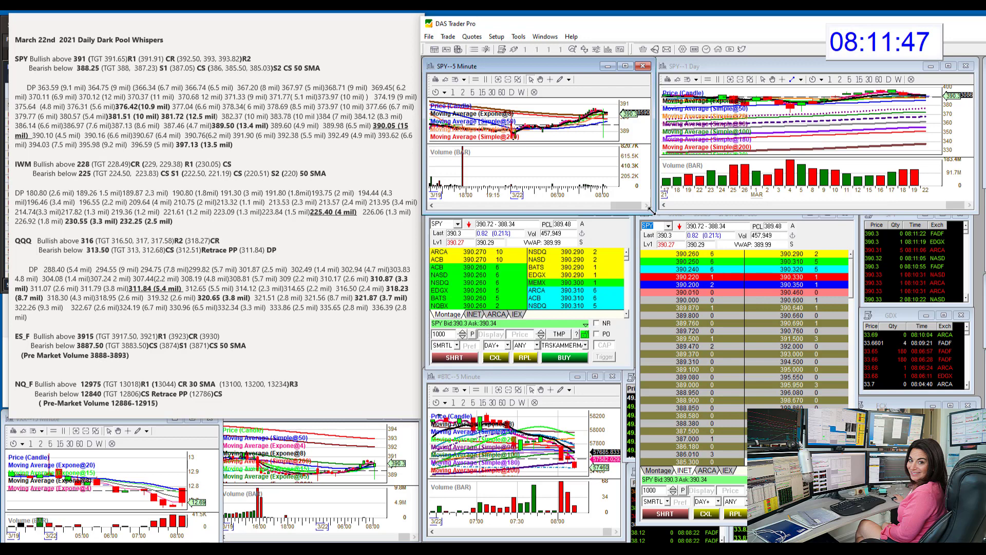
drag(651, 211, 651, 213)
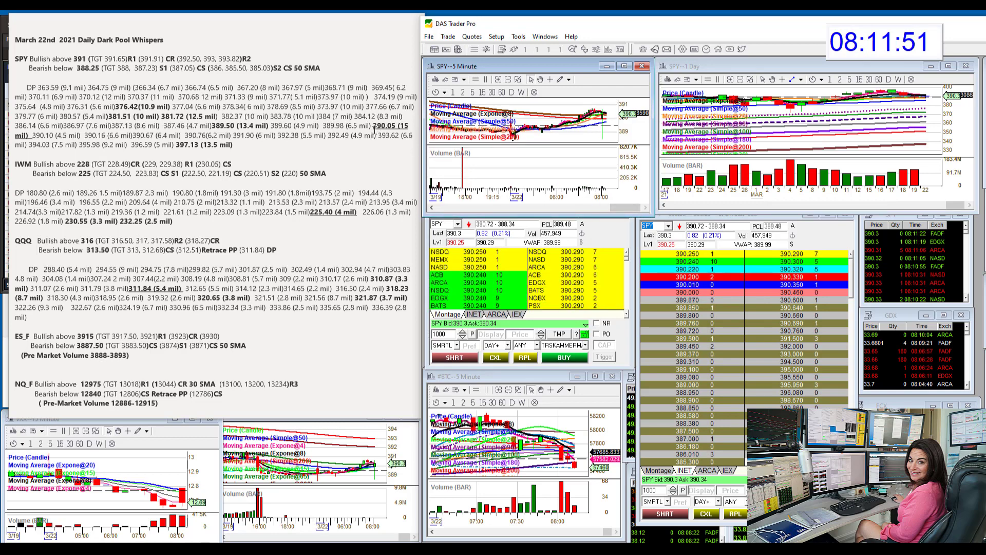
drag(373, 127, 406, 127)
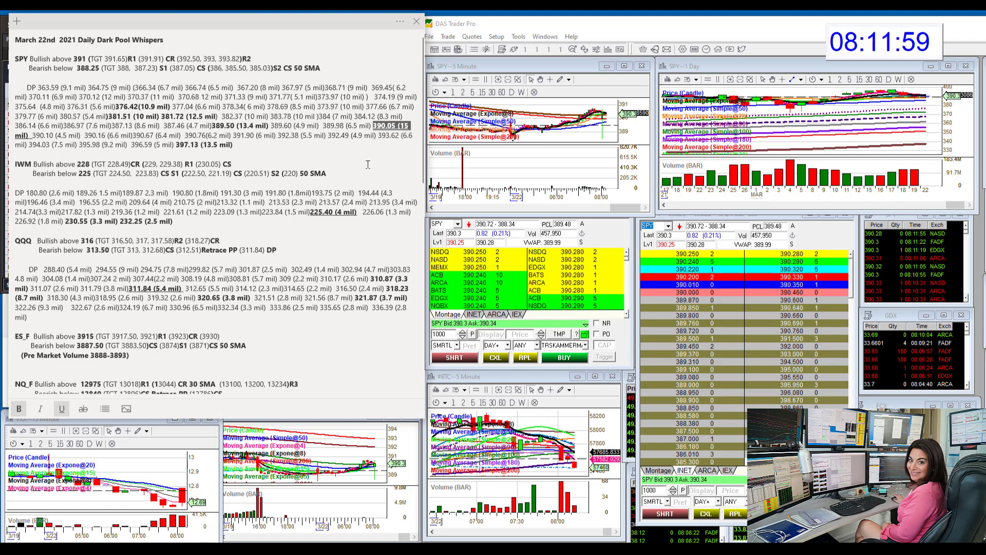
Enlarge the SPY daily chart, zoom in on the most recent candles and sketch a temporary mark around the latest candle
drag(658, 220, 600, 440)
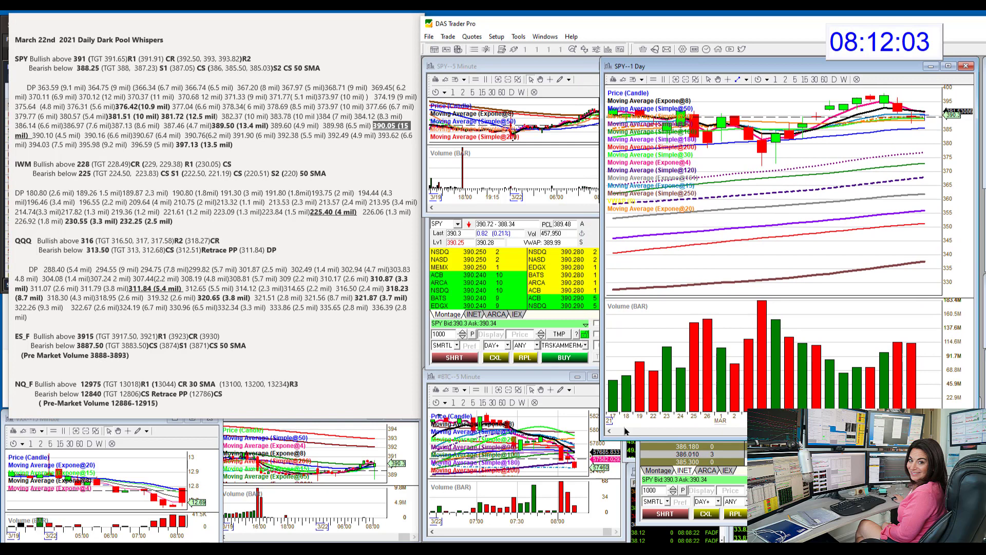
click(686, 78)
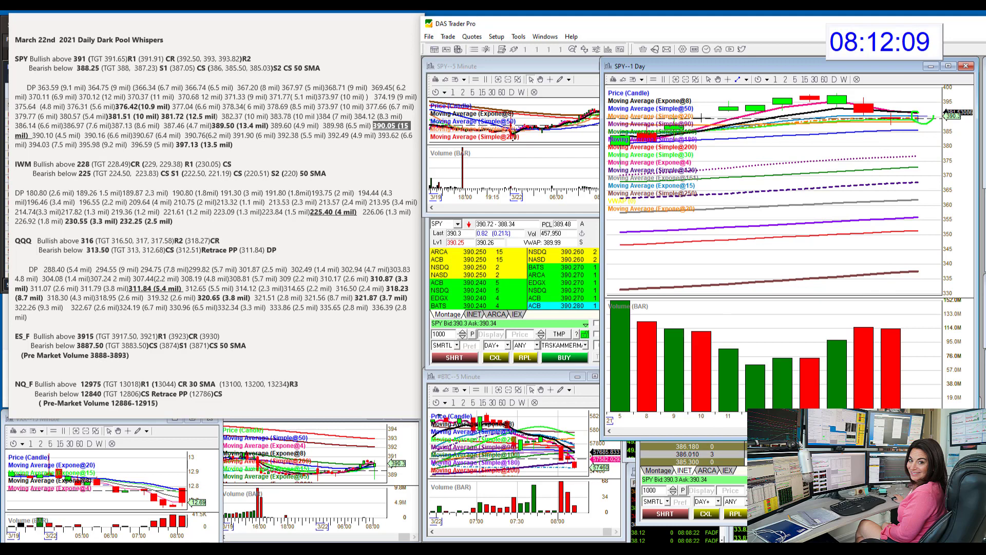
drag(932, 119, 921, 112)
drag(924, 97, 915, 135)
key(Escape)
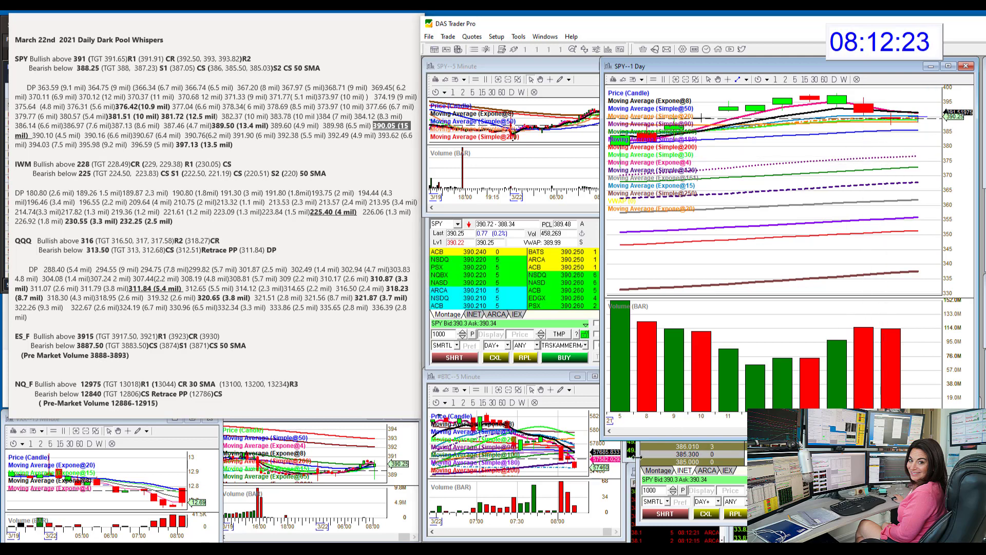
Shrink the SPY daily chart to uncover the quote windows and load the symbol IWM in the montage
drag(605, 435, 662, 215)
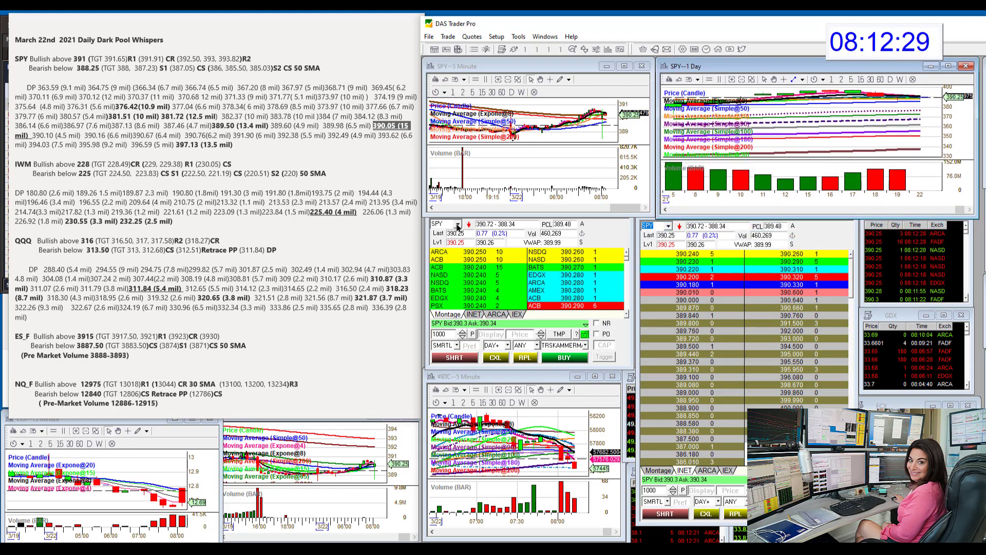
click(450, 224)
text(S)
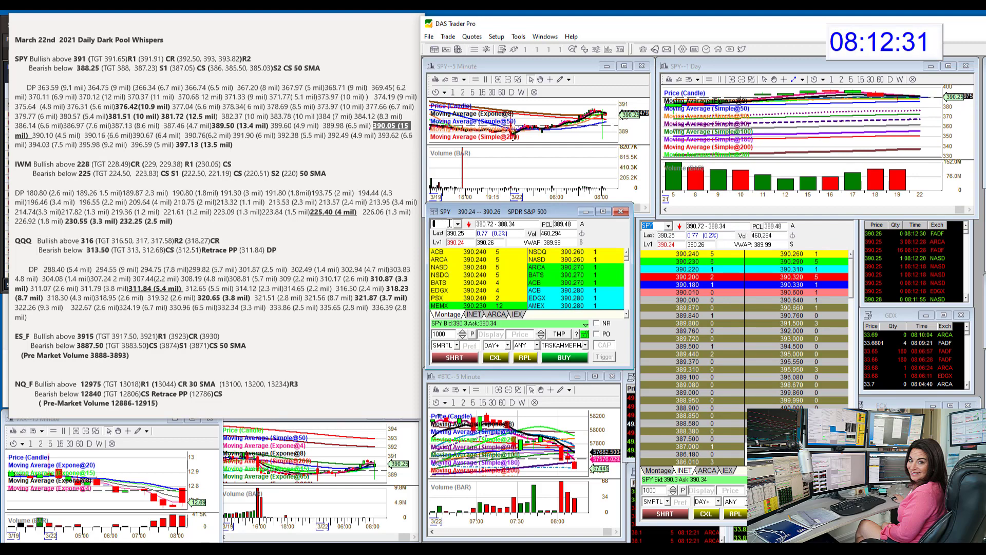
text(WM)
key(Return)
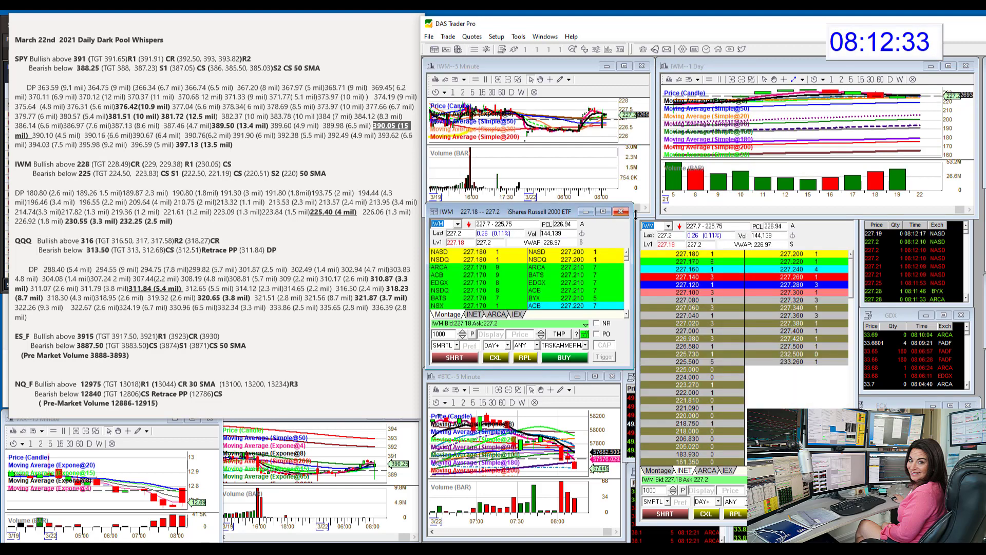
Enlarge the IWM daily chart and highlight the 225.40 (4 mil) dark pool level in the IWM notes
drag(661, 216, 577, 457)
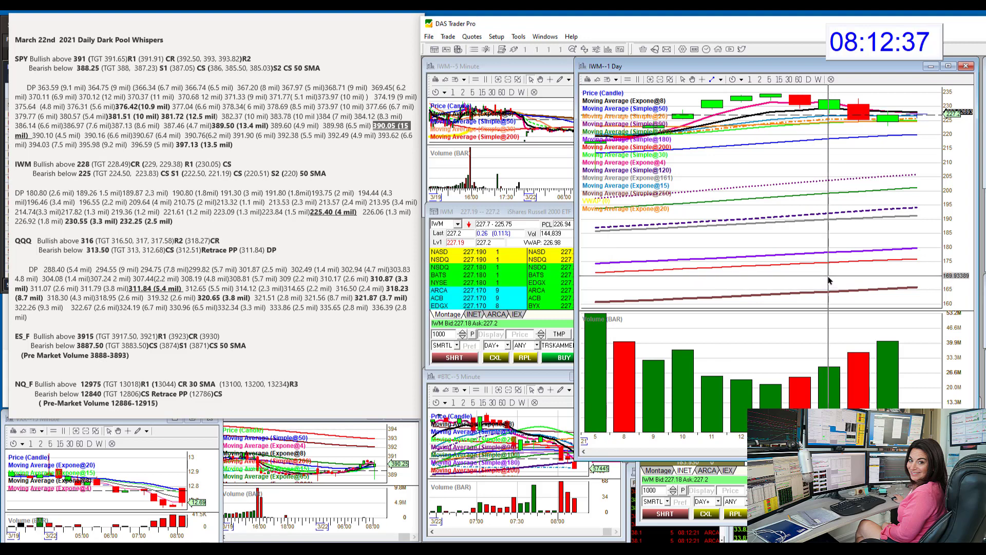
click(339, 211)
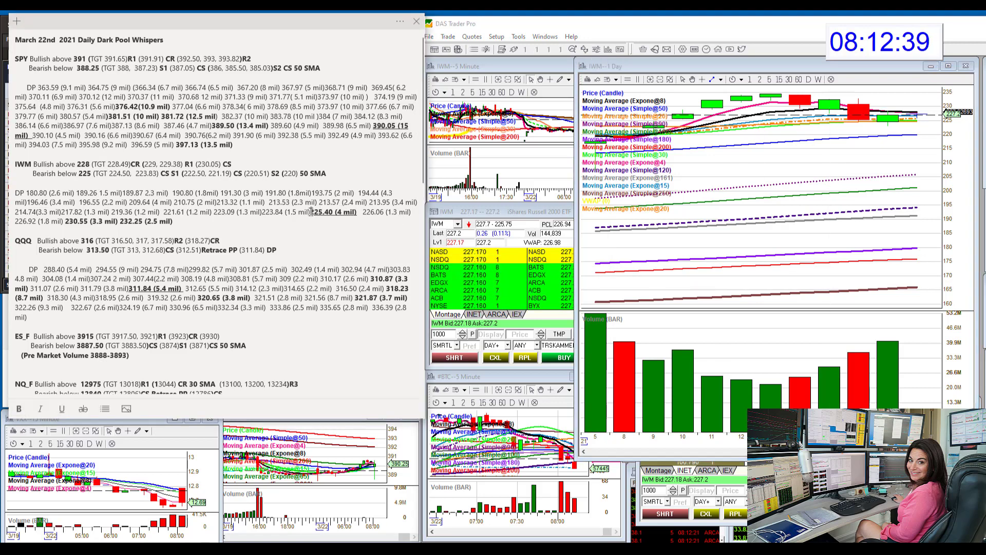
drag(310, 212, 363, 211)
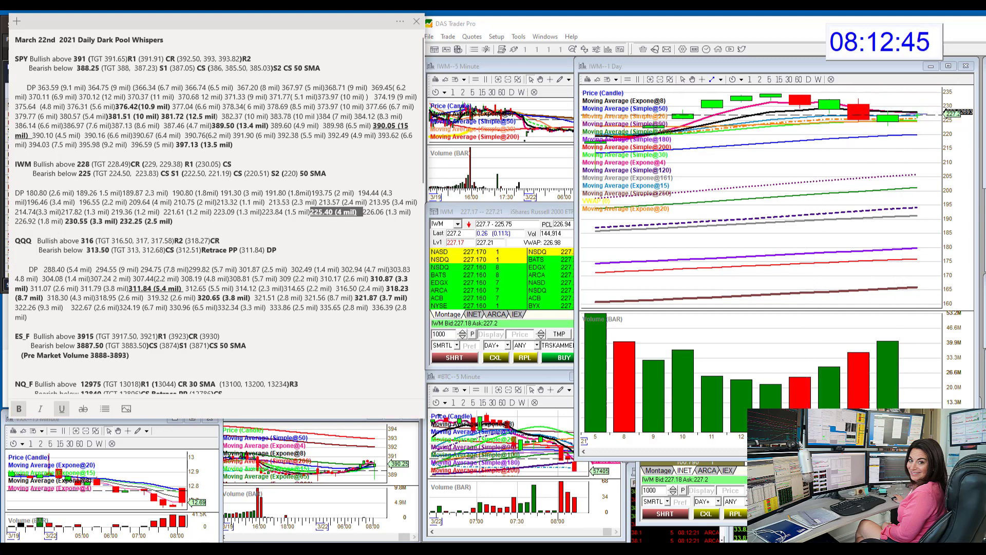
mouse_move(913, 111)
mouse_down()
mouse_move(908, 121)
mouse_move(925, 110)
mouse_up()
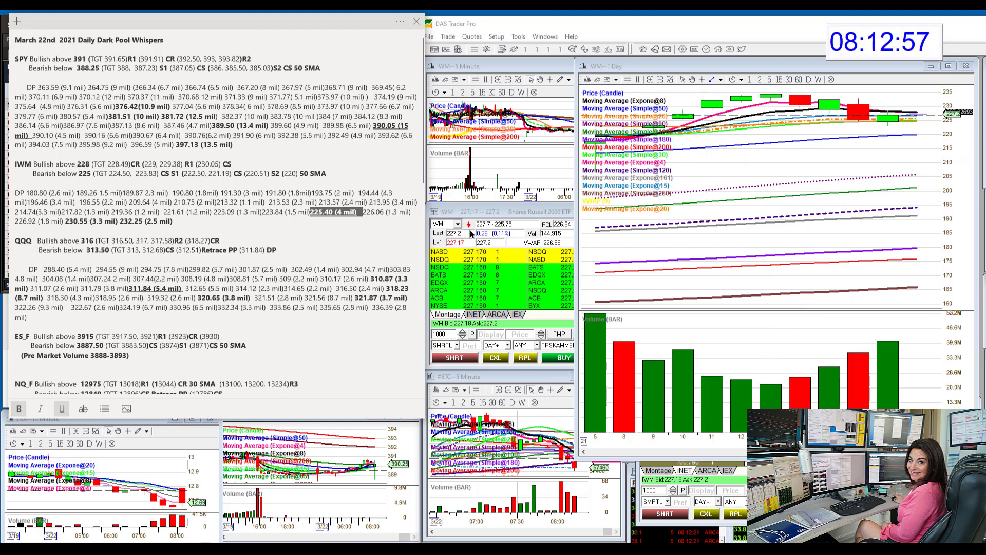
Load the symbol QQQ in the montage and point out the latest candle on its daily chart with a temporary mark
click(444, 224)
text(I)
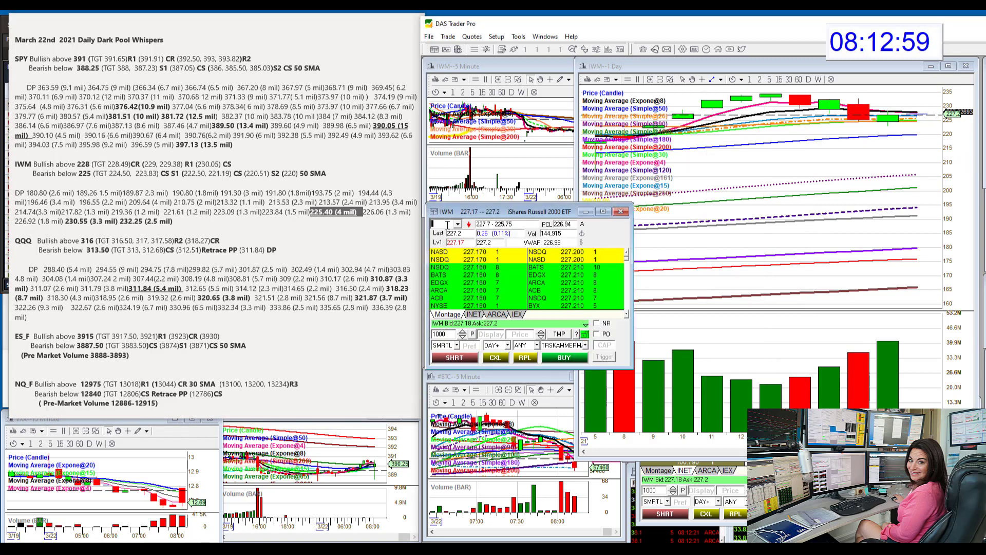
text(QQQ)
key(Return)
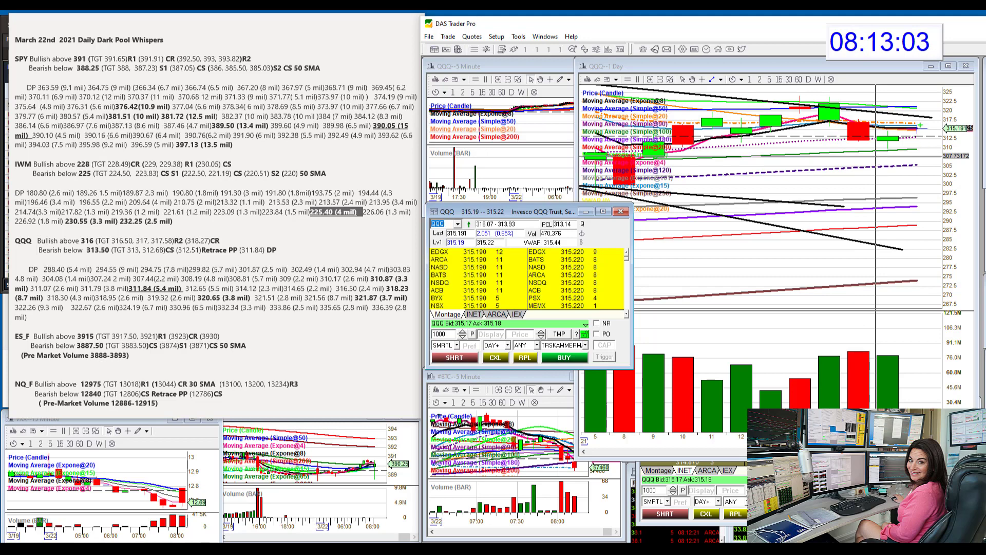
drag(914, 137, 926, 128)
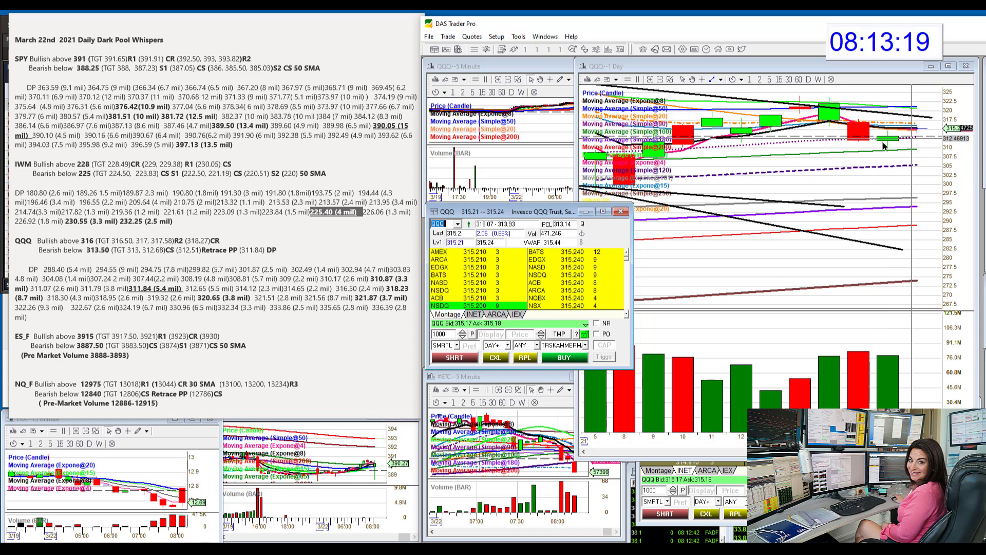
Bring the futures levels into view in the notes and load #ES followed by #NQ in the montage
scroll(213, 216, down, 6)
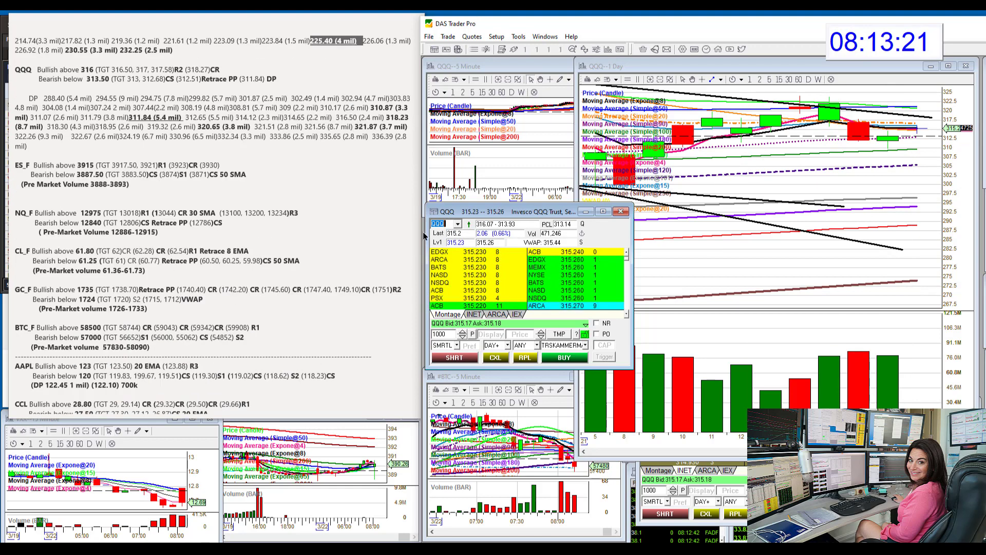
click(445, 223)
text(#)
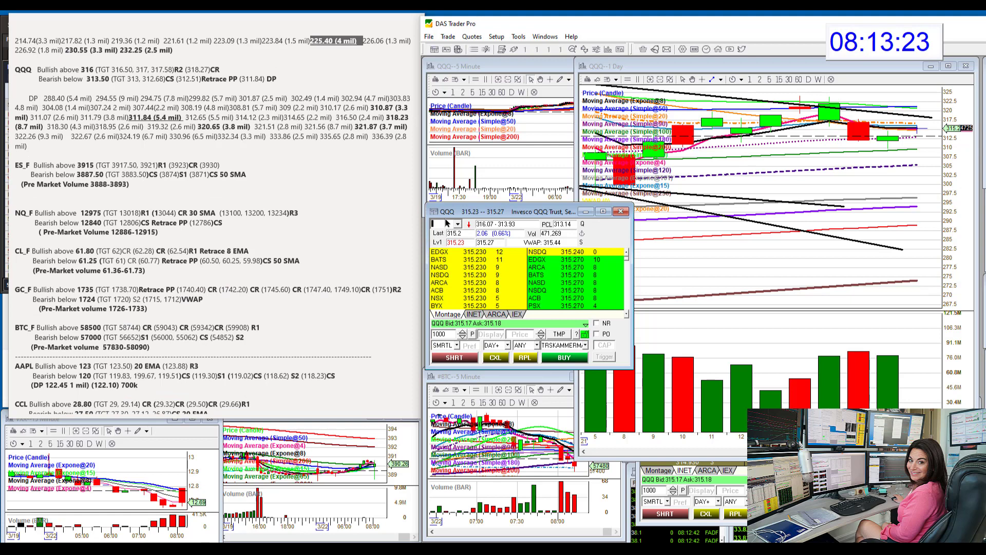
text(ES)
key(Return)
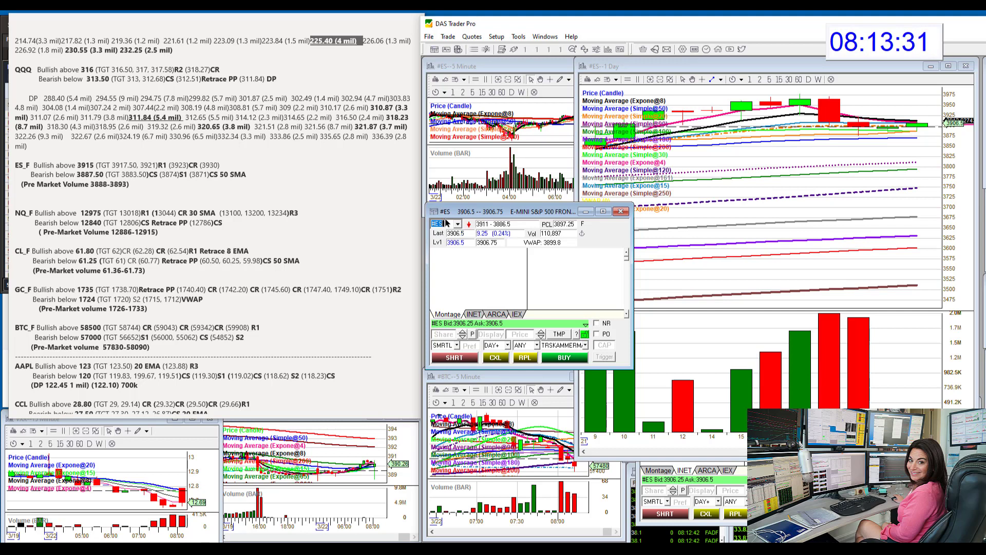
text(#NQ)
key(Return)
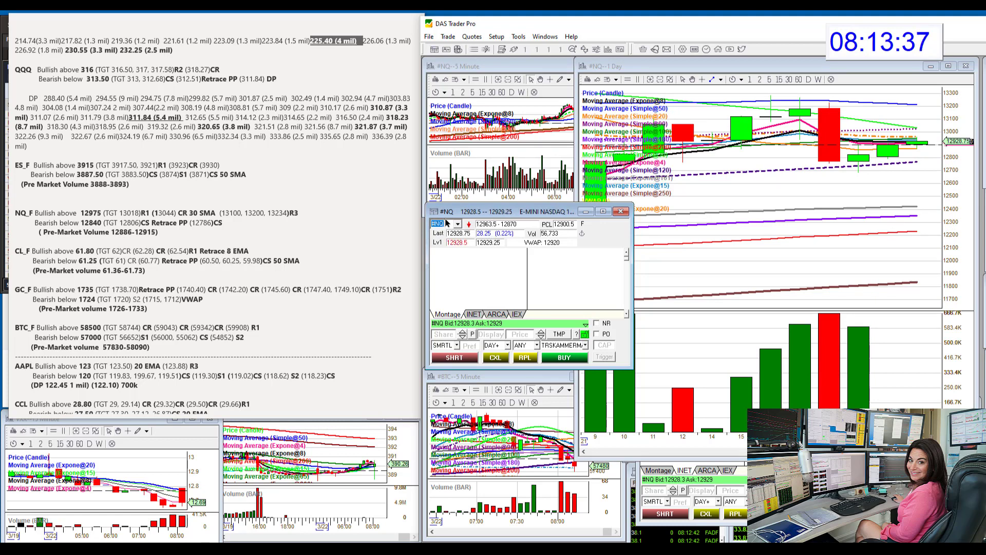
Load the crude oil futures symbol #CRD and sketch a temporary mark beside the latest candle on its daily chart
text(#CRD)
key(Return)
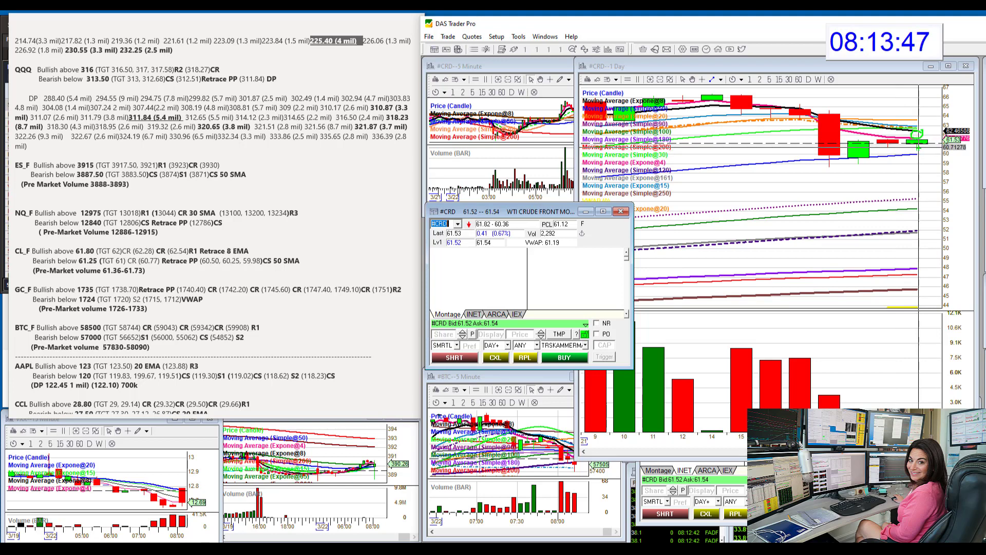
drag(922, 155, 938, 159)
key(Escape)
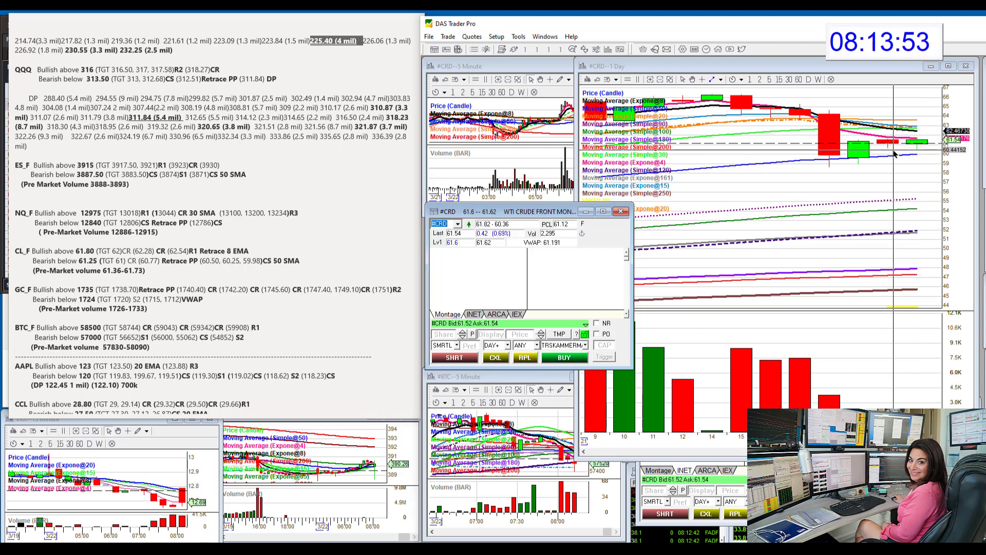
Replace the montage symbol with #GC to load the gold futures charts
click(445, 223)
key(BackSpace)
key(BackSpace)
key(BackSpace)
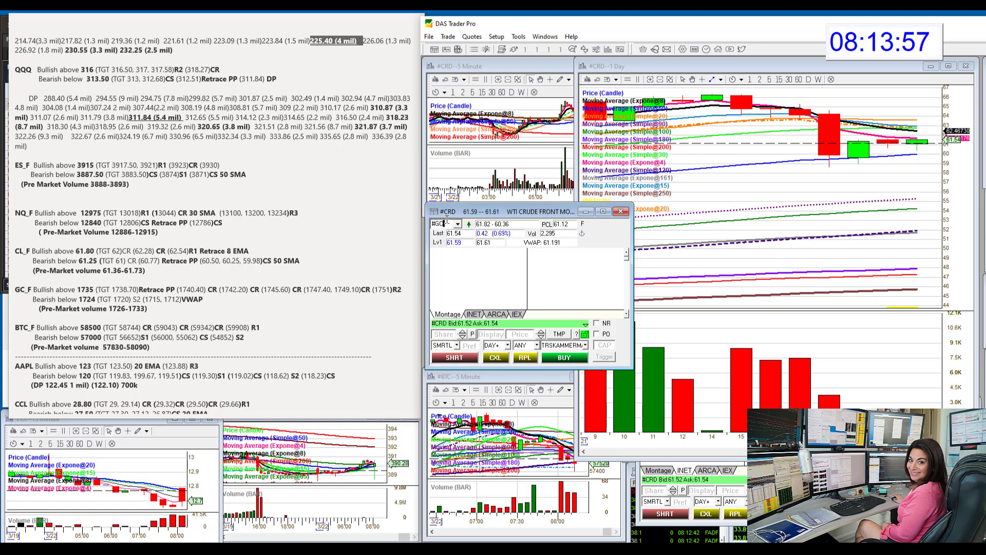
text(GC)
key(Return)
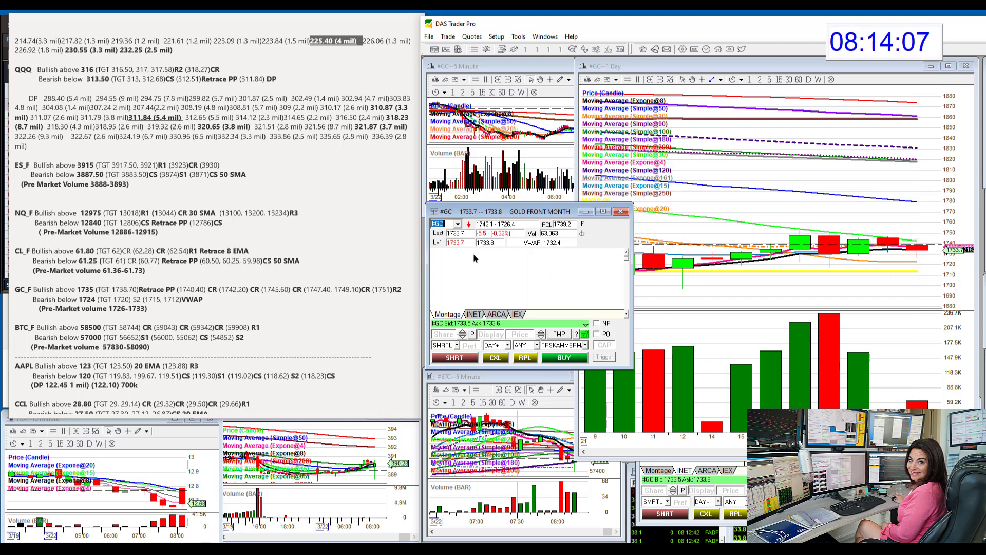
Load the bitcoin futures symbol #BTC in the montage
click(445, 223)
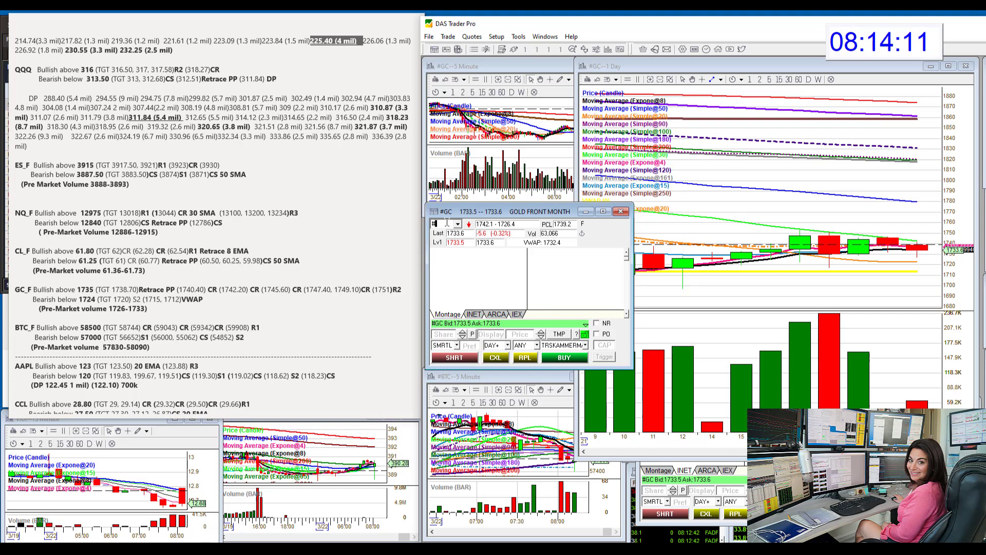
text(BTC)
key(Return)
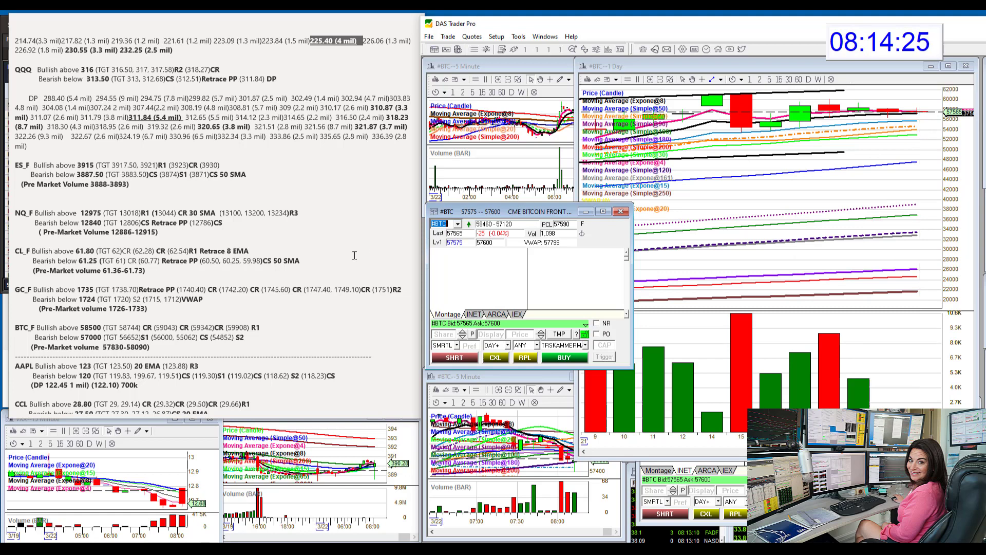
Bring the stock levels into view in the notes, load AAPL and mark the area around its latest daily candle
scroll(355, 255, down, 5)
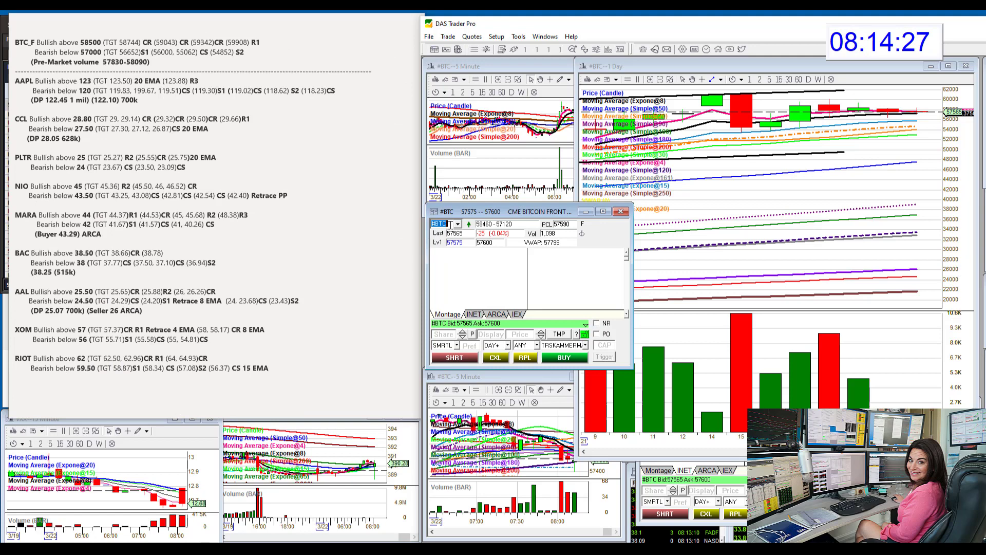
key(BackSpace)
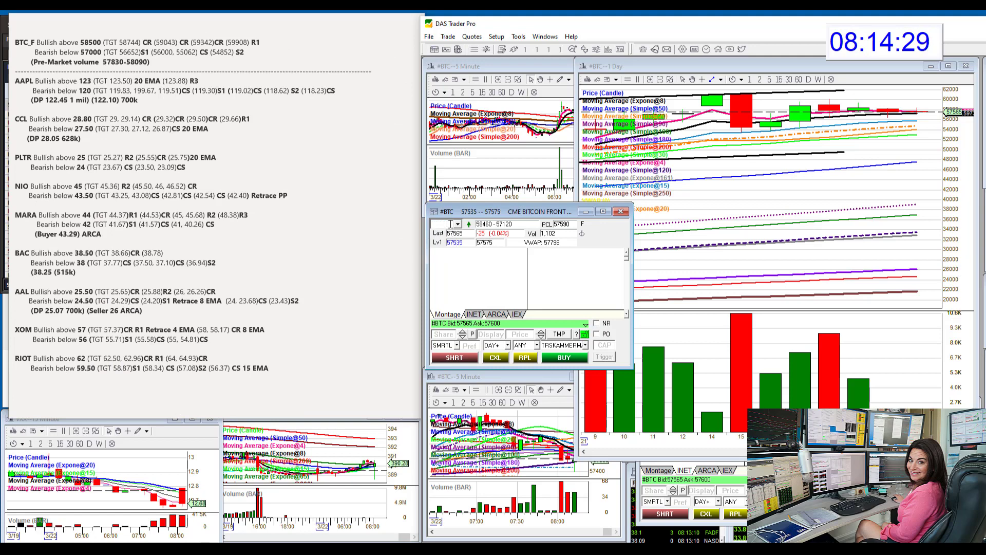
text(AAPL)
key(Return)
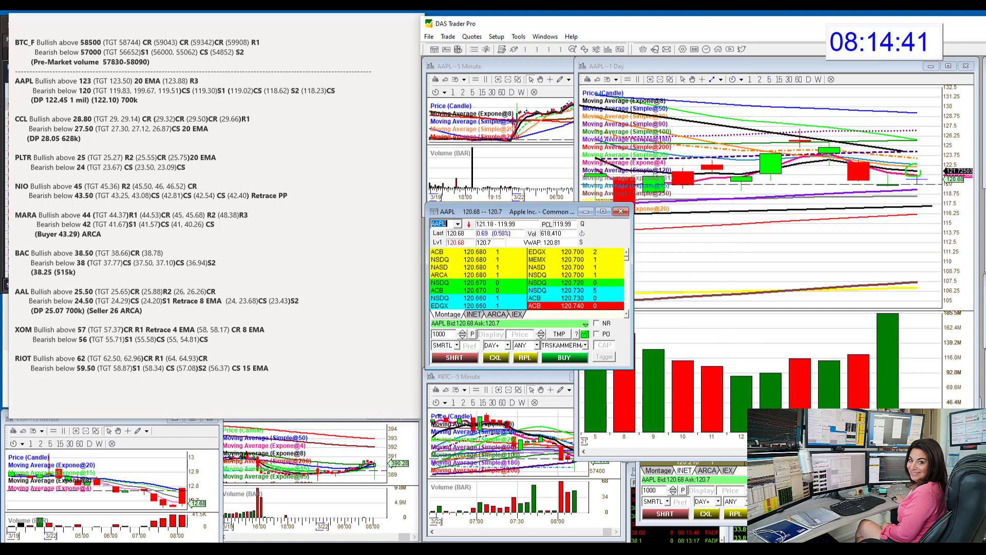
drag(919, 175, 918, 165)
drag(927, 188, 944, 195)
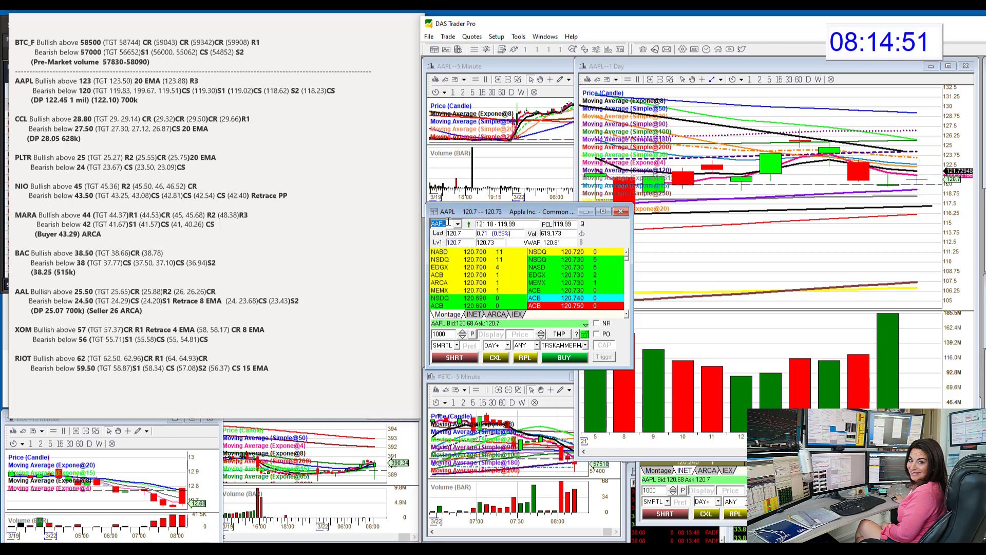
Replace the montage symbol with CCL to load the Carnival charts
text(A)
key(BackSpace)
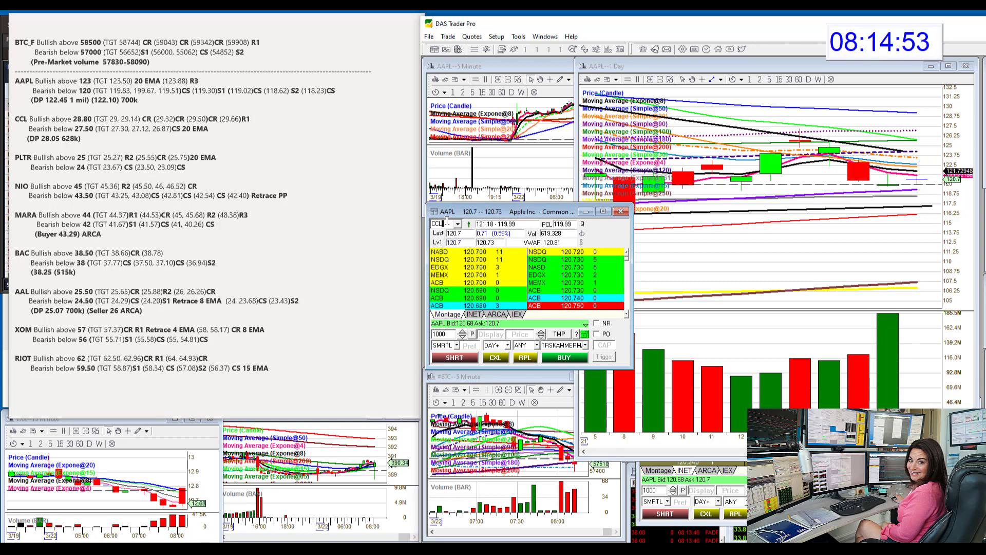
key(Return)
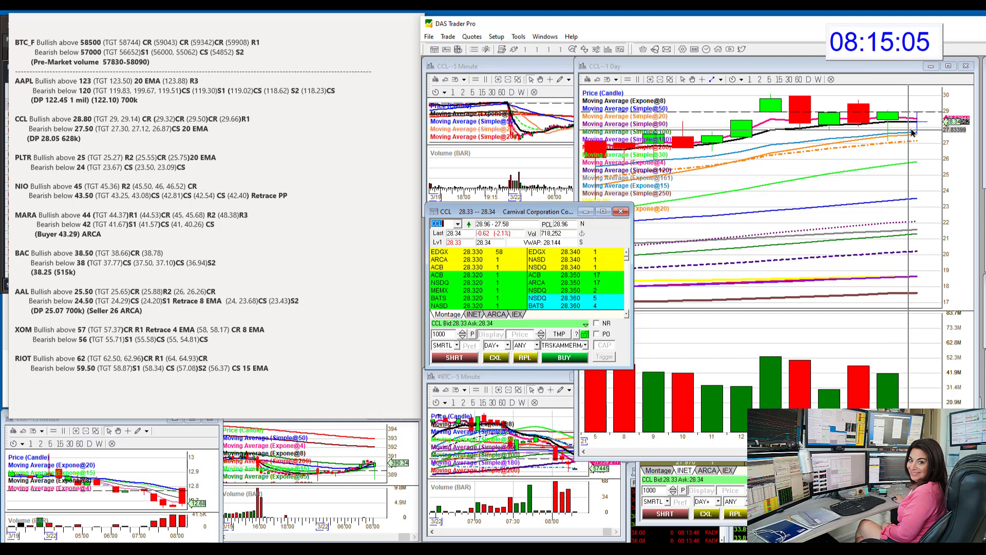
Replace the montage symbol with PLTR to load the Palantir charts
text(C)
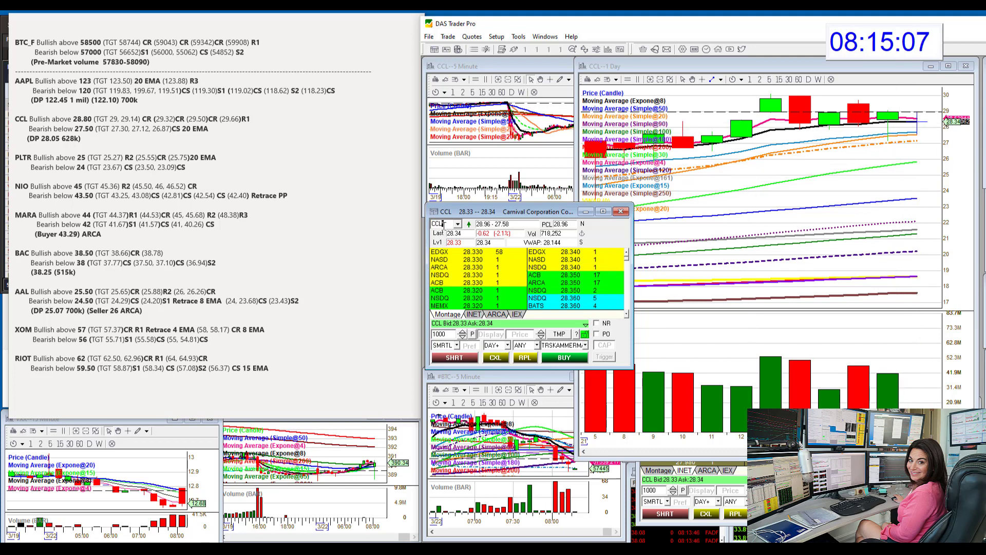
key(BackSpace)
text(PLTR)
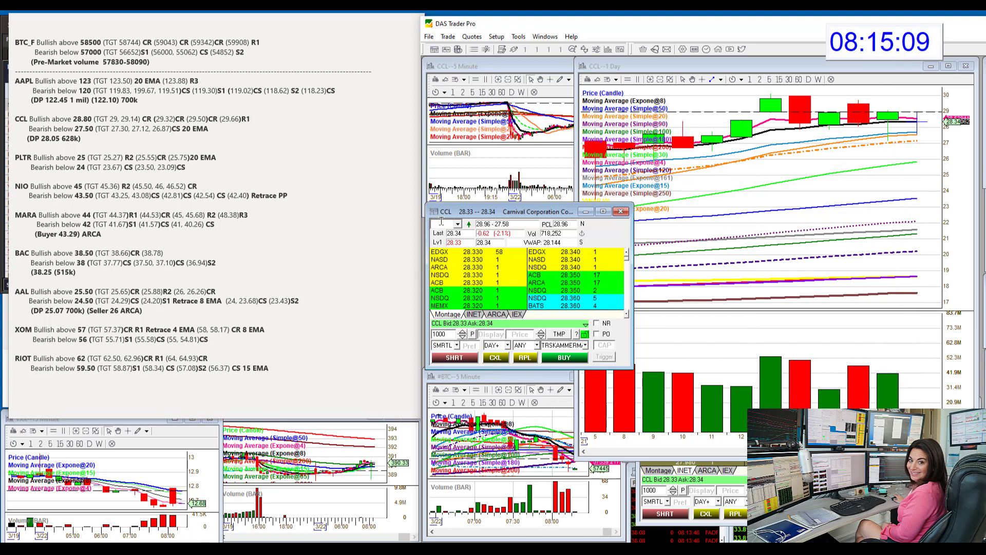
key(Return)
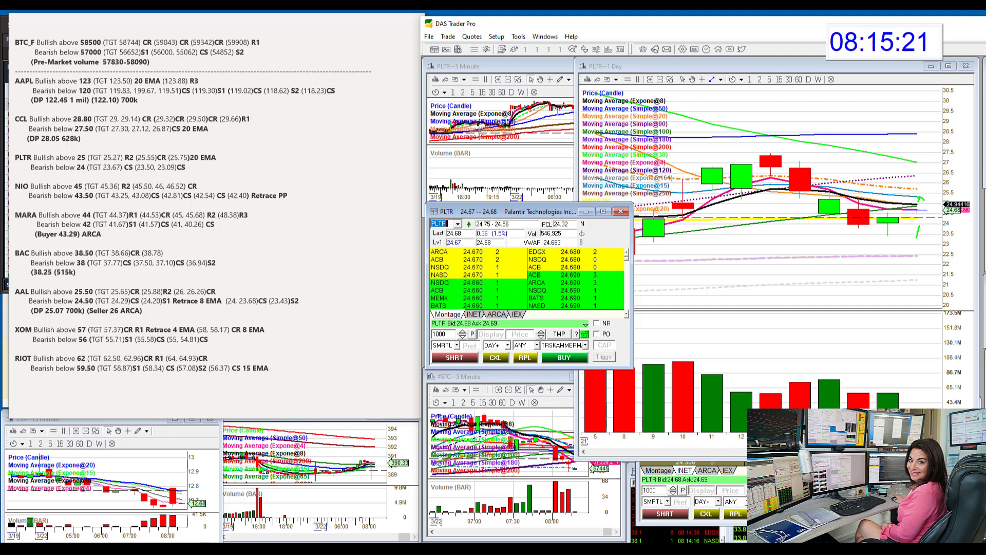
Mark the possible moves around Palantir's latest daily candle, and clear the marks from the chart
drag(906, 235, 940, 248)
drag(915, 213, 913, 222)
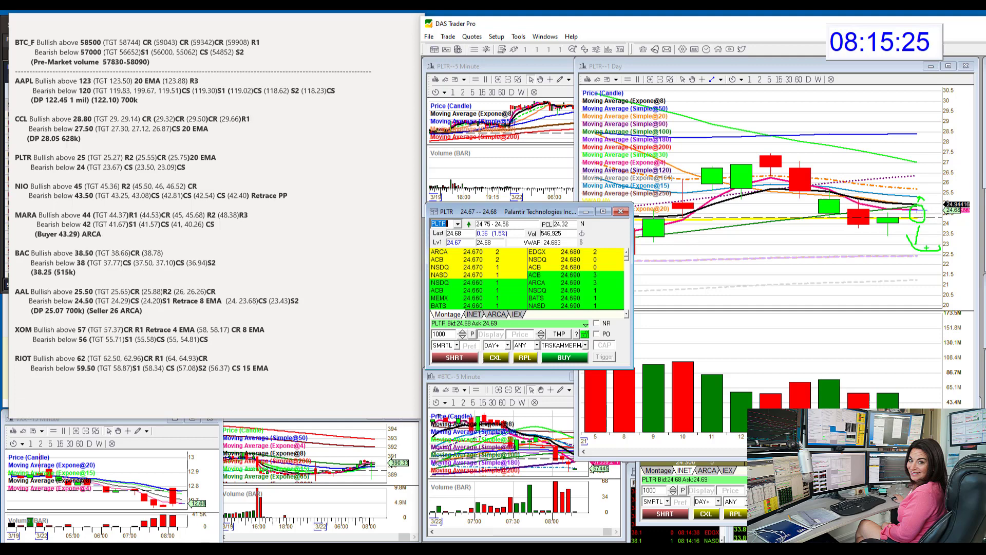
key(Escape)
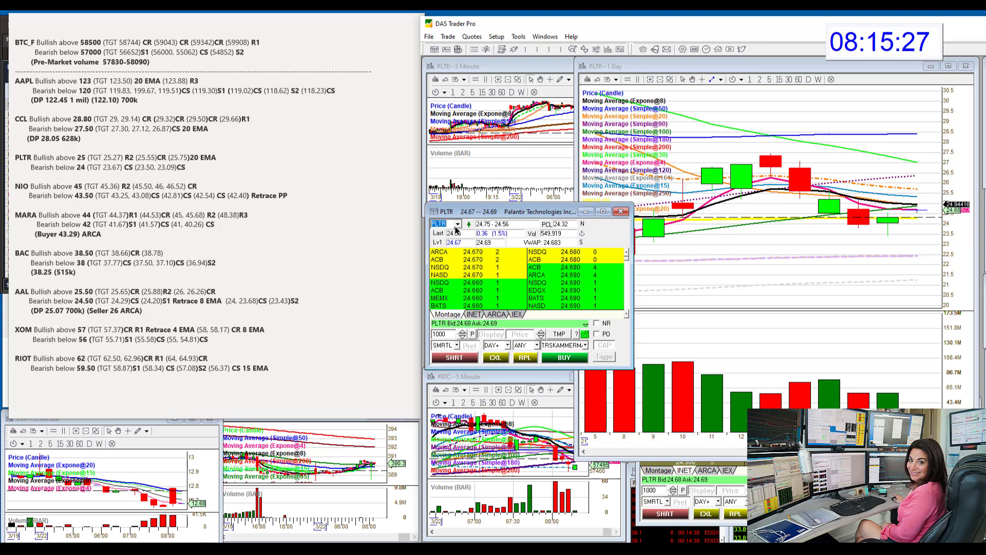
Replace the montage symbol with NIO to load the NIO charts
click(450, 224)
key(BackSpace)
key(BackSpace)
key(BackSpace)
key(BackSpace)
text(NIO)
key(Return)
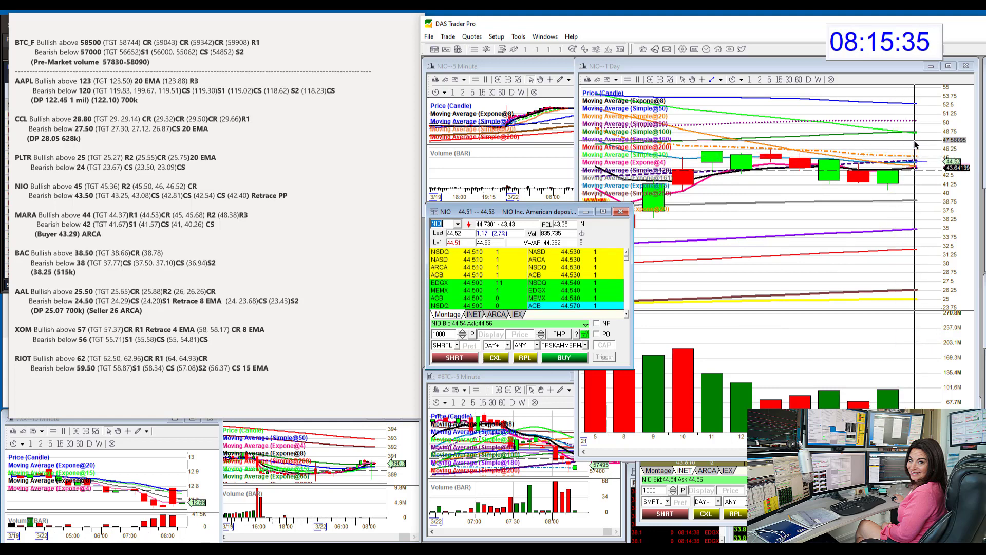
Replace the montage symbol with MARA to load the Marathon Digital charts
click(450, 224)
key(BackSpace)
key(BackSpace)
text(M)
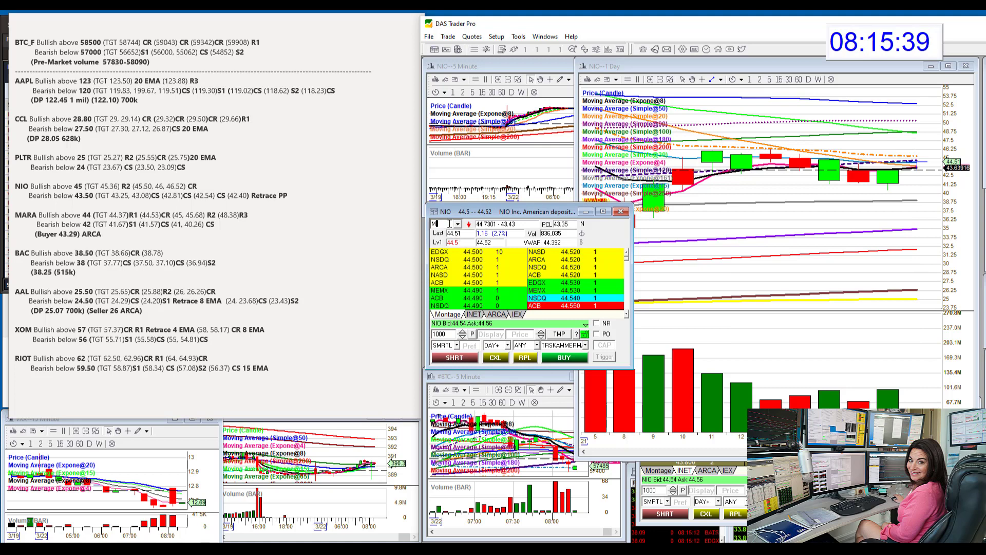
text(ARA)
key(Return)
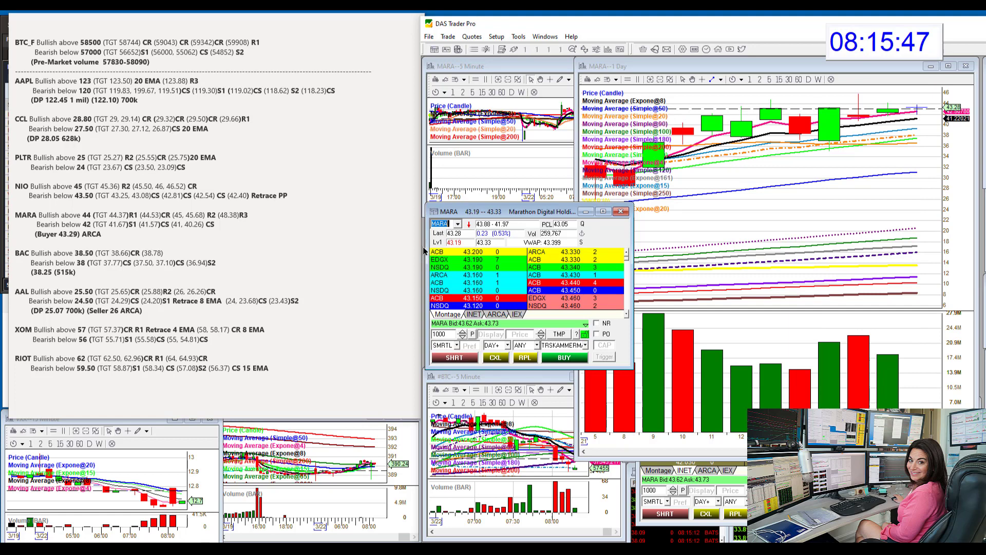
Replace the montage symbol with BAC to load the Bank of America charts
click(448, 224)
key(BackSpace)
key(BackSpace)
text(BAC)
key(Return)
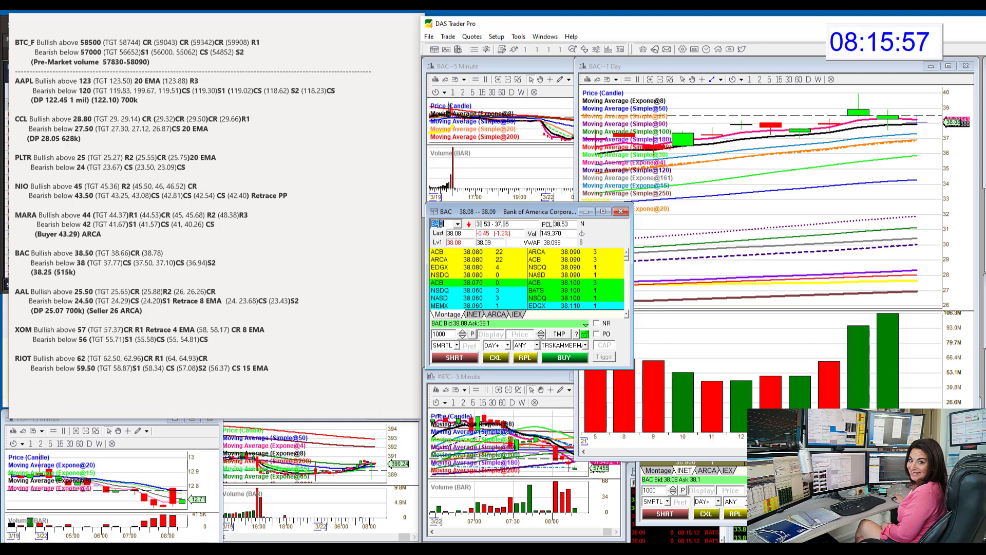
Replace the montage symbol with AAL to load the American Airlines charts
key(BackSpace)
text(AAL)
key(Return)
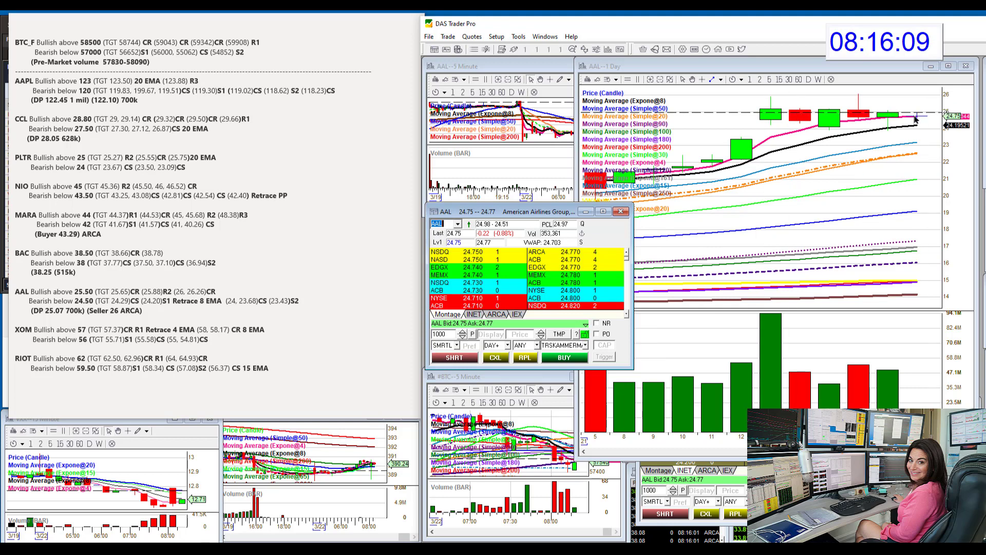
Shrink the AAL daily chart and enlarge the AAL weekly chart to examine the area above its latest candle
key(w)
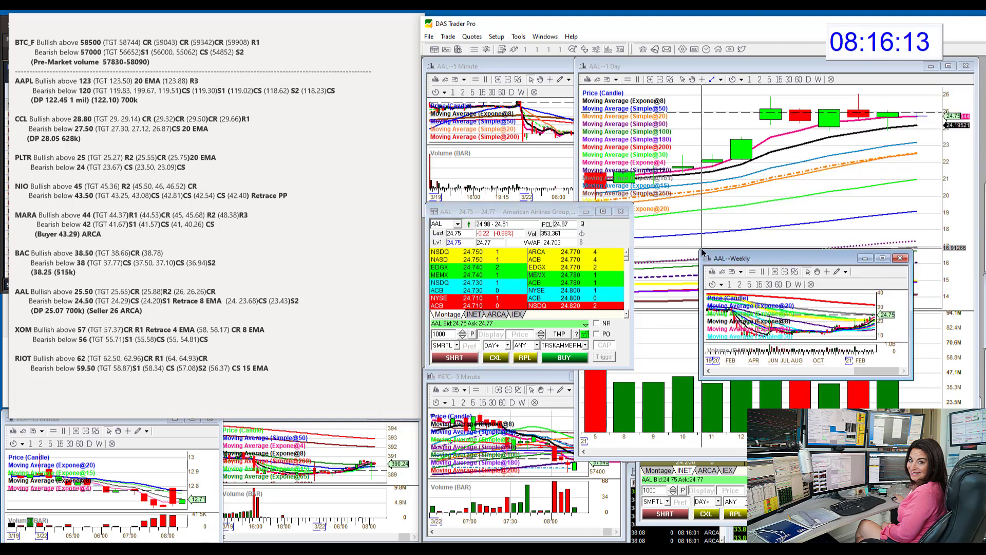
click(702, 252)
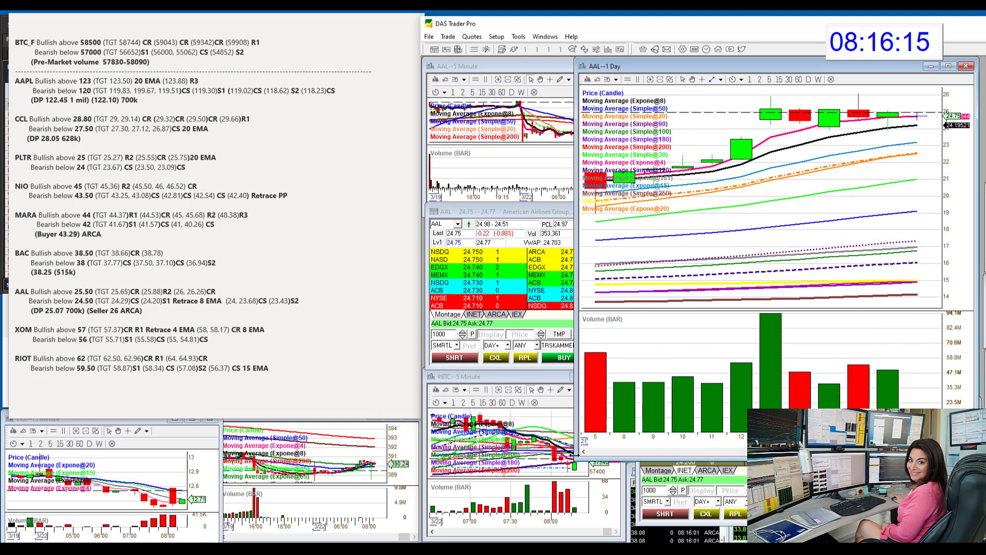
drag(576, 455, 653, 228)
drag(702, 379, 481, 528)
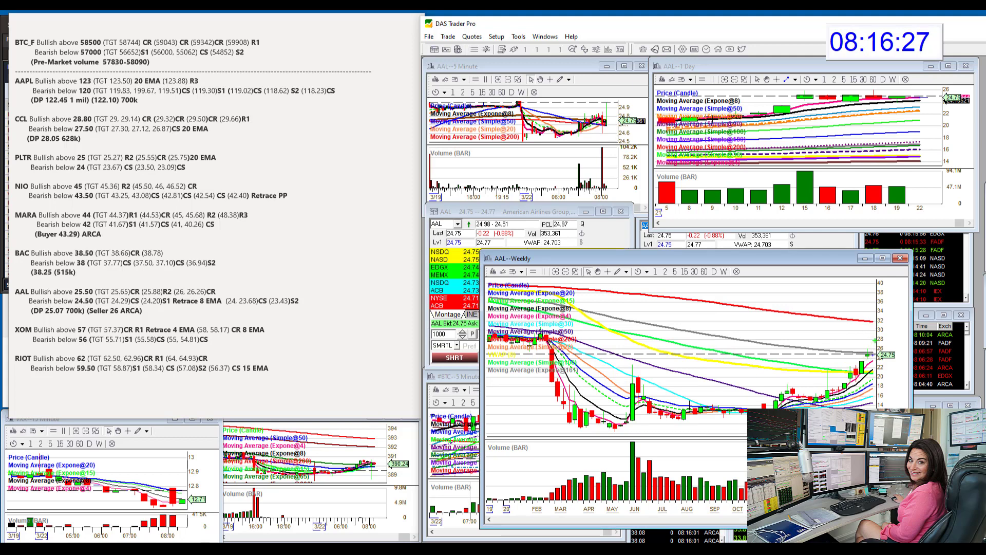
drag(873, 321, 875, 320)
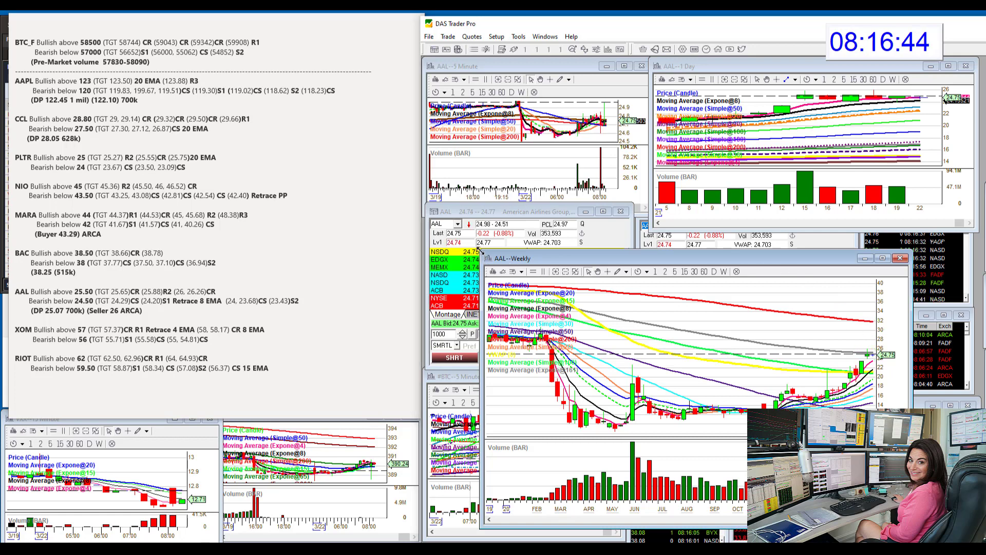
Shrink the AAL weekly chart, move it out of the way and load XOM in the montage
drag(480, 250, 639, 331)
drag(707, 335, 985, 190)
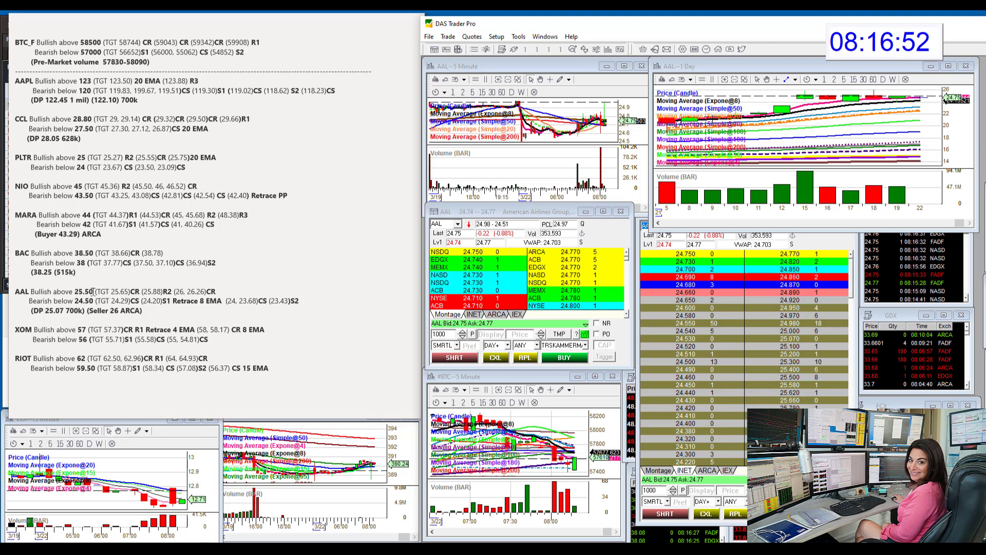
click(443, 223)
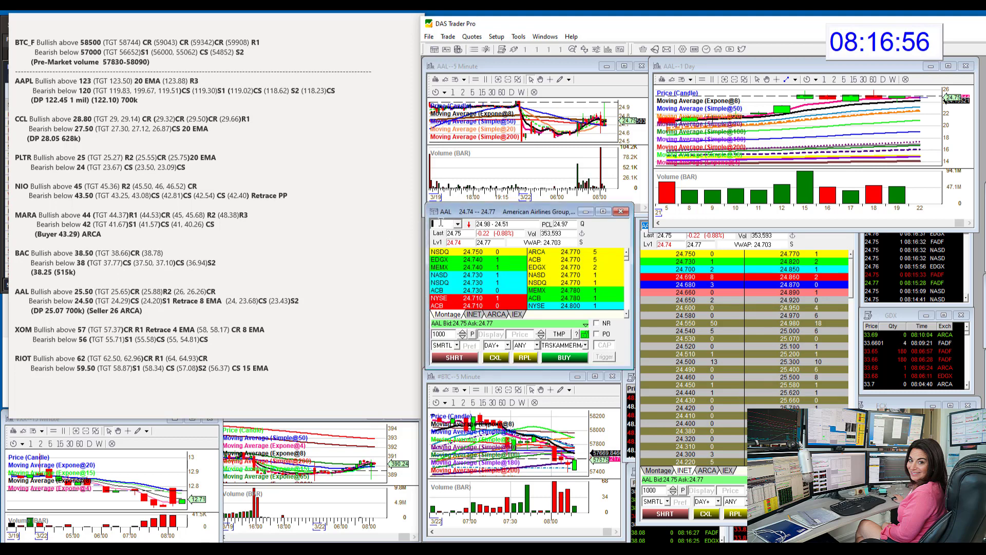
text(XOM)
key(Return)
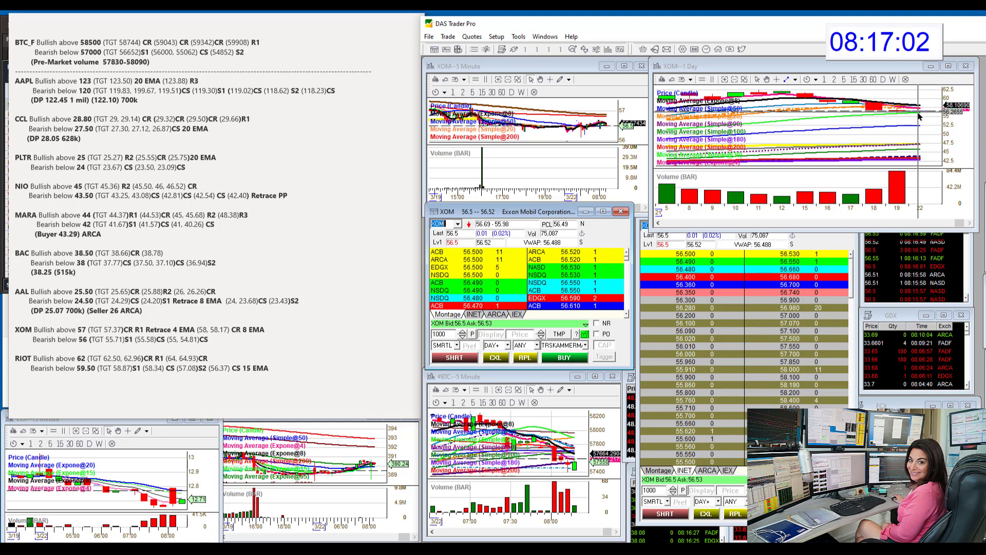
Enlarge the XOM daily chart, mark its last two candles, clear the marks and shrink the chart again
click(948, 66)
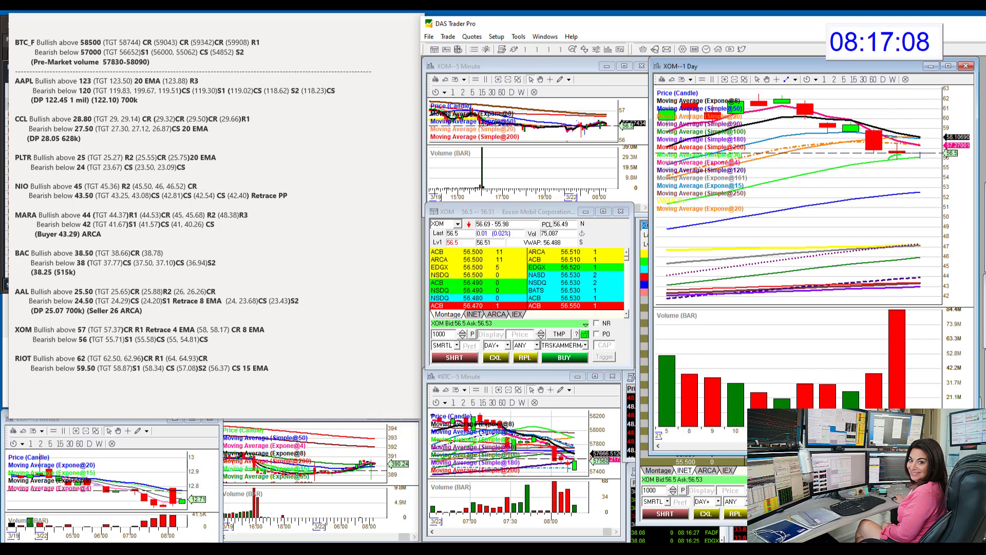
drag(897, 154, 900, 161)
mouse_move(919, 155)
mouse_down()
mouse_move(918, 138)
mouse_move(929, 146)
mouse_up()
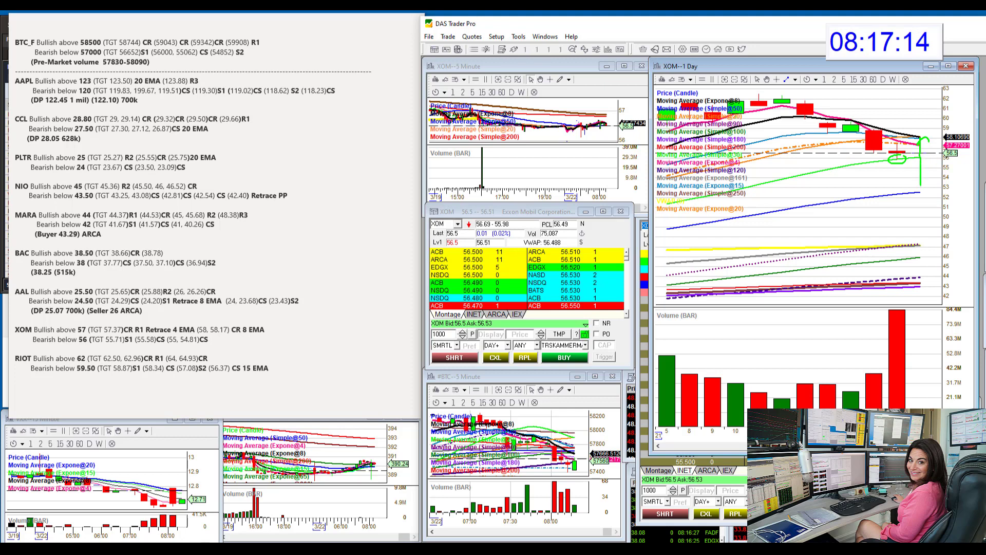
drag(909, 181, 914, 188)
key(Escape)
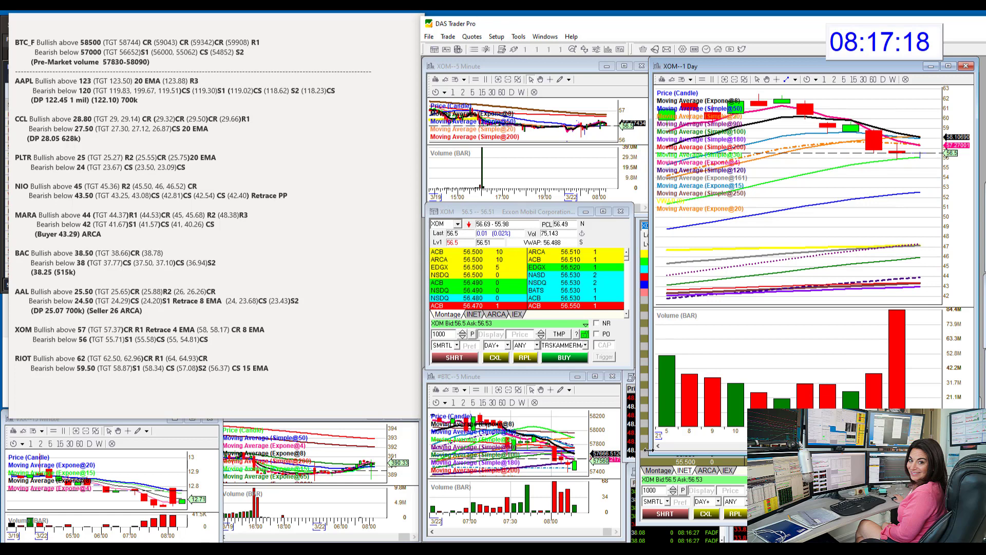
drag(648, 450, 656, 227)
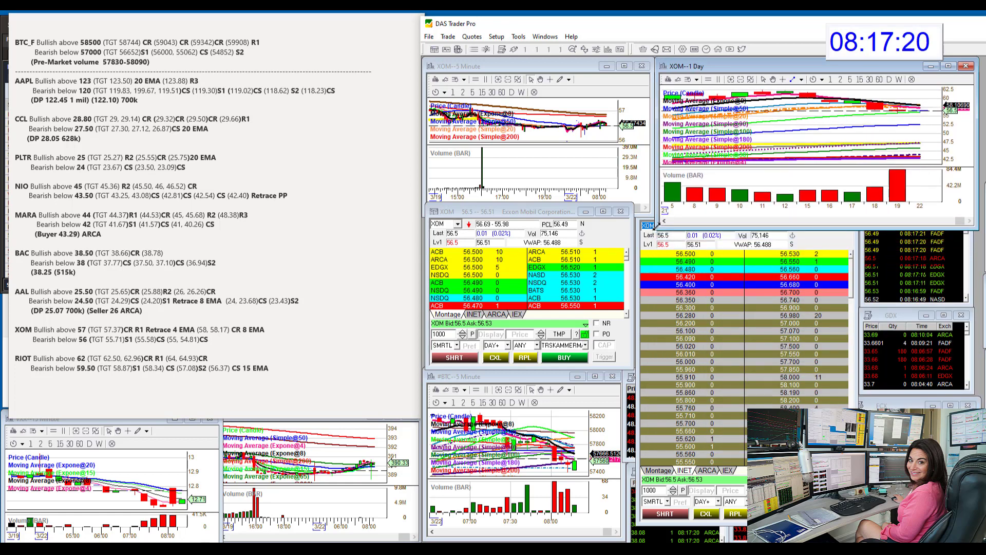
Load RIOT in the montage and return to the beginning of the dark pool notes
click(445, 223)
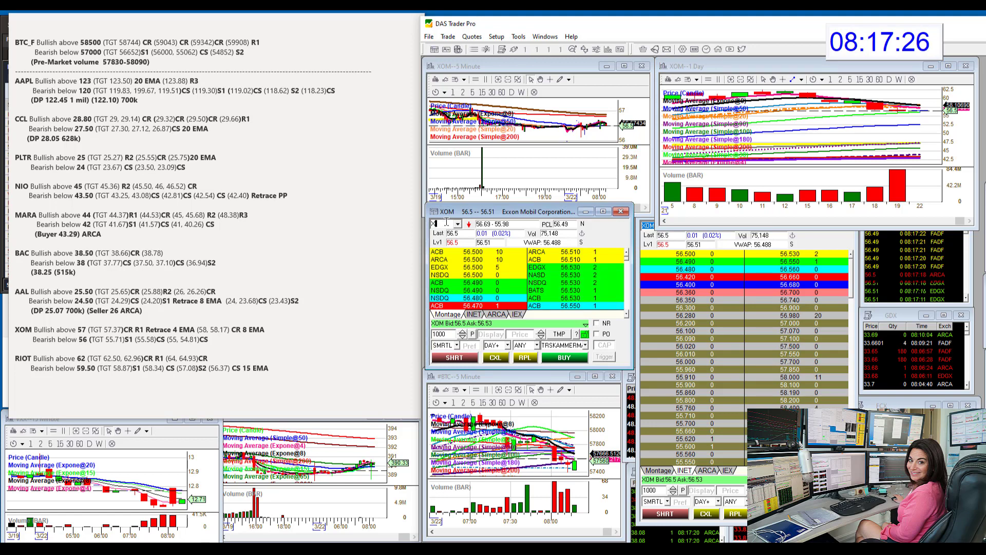
text(RIOT)
key(Return)
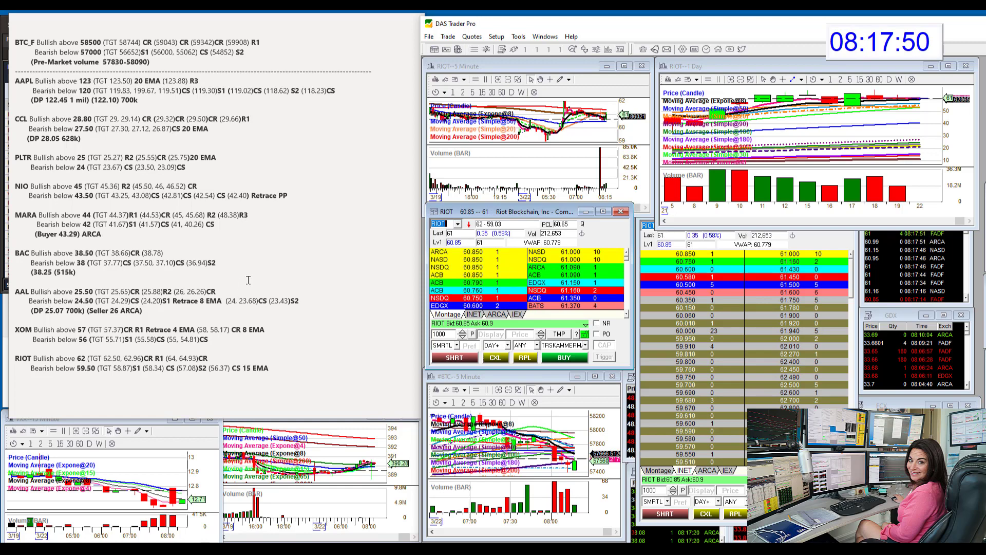
scroll(257, 260, up, 5)
scroll(257, 260, up, 5)
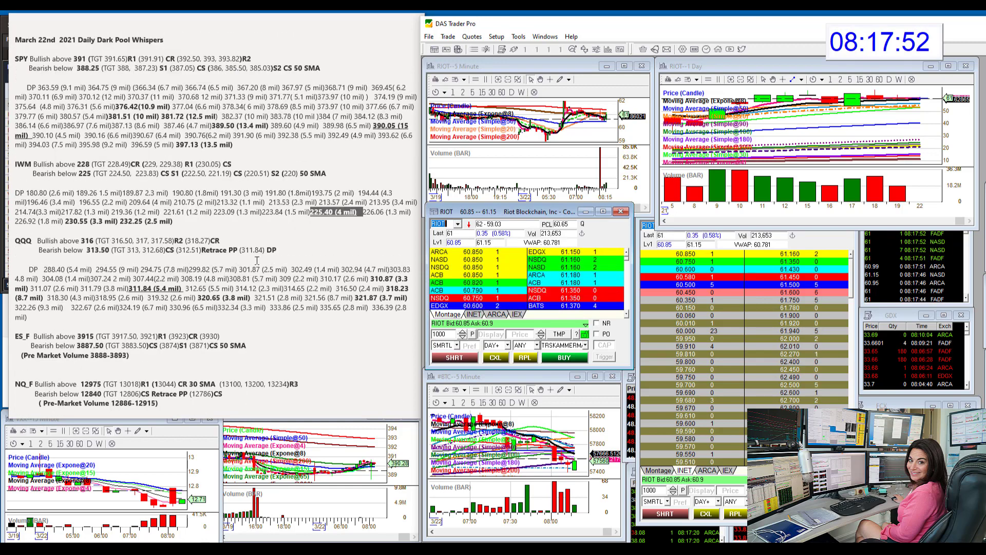